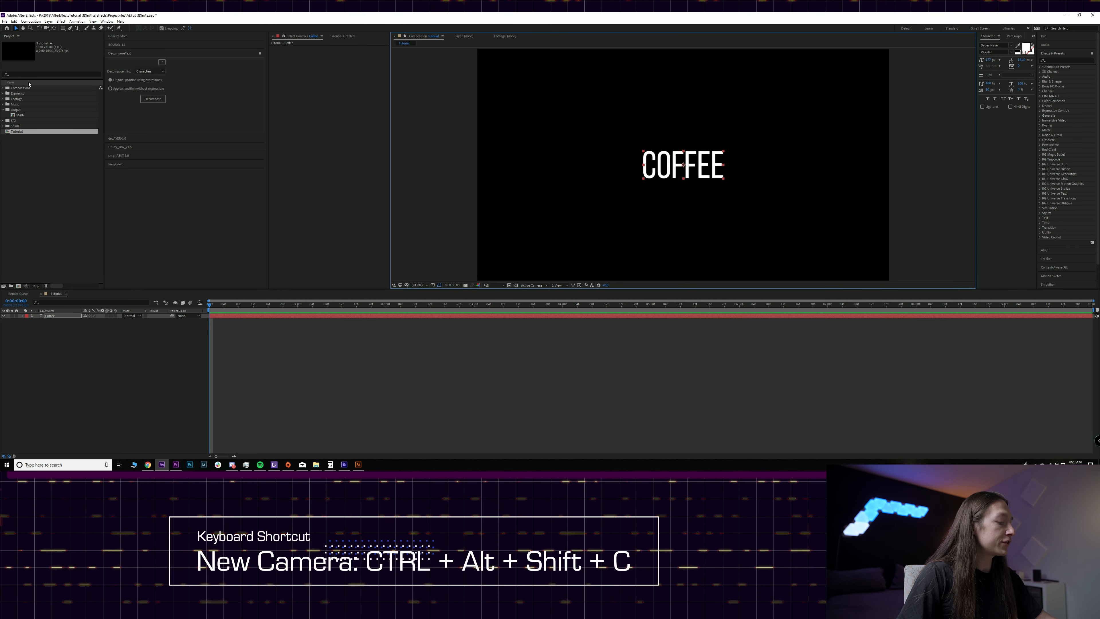
- Add a two-node camera layer to the composition using the 50mm preset
key(ctrl+alt+shift+c)
drag(107, 18, 478, 150)
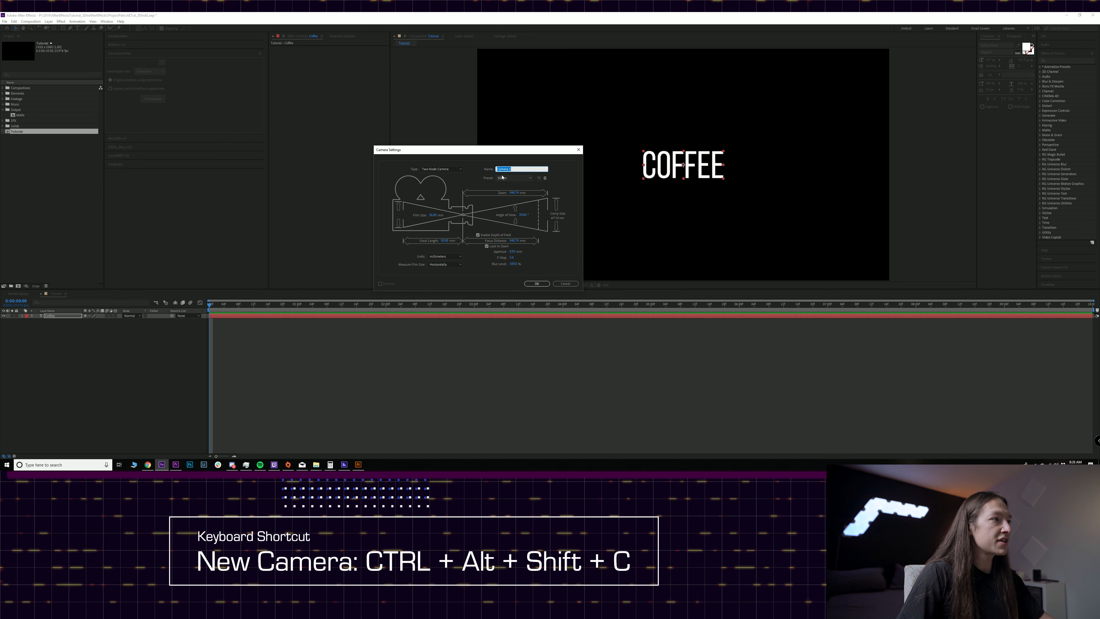
click(502, 178)
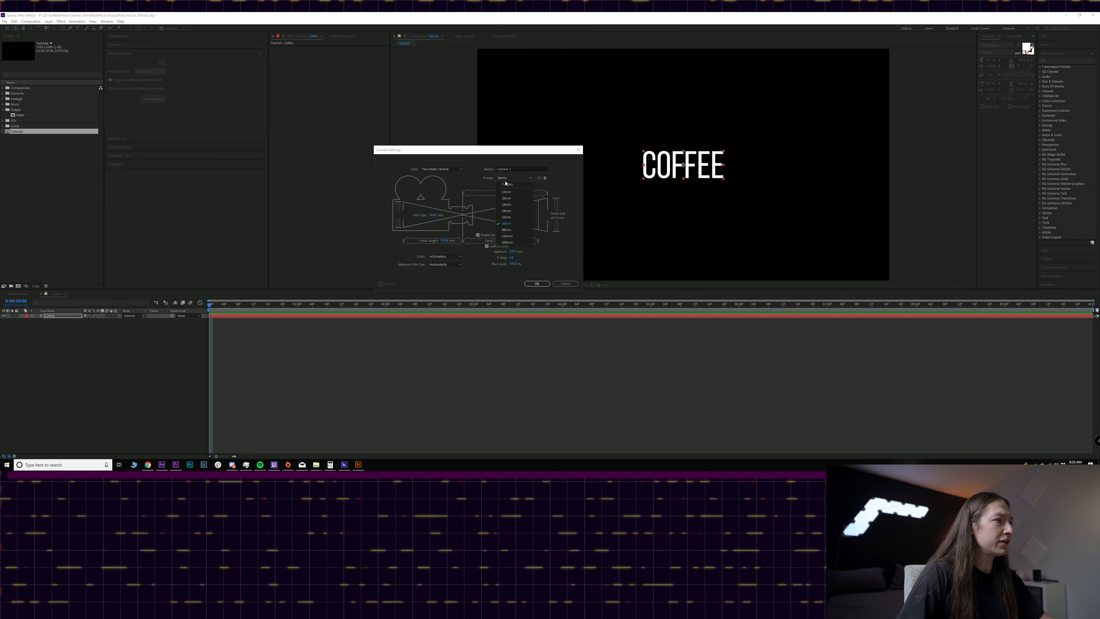
click(506, 223)
click(537, 284)
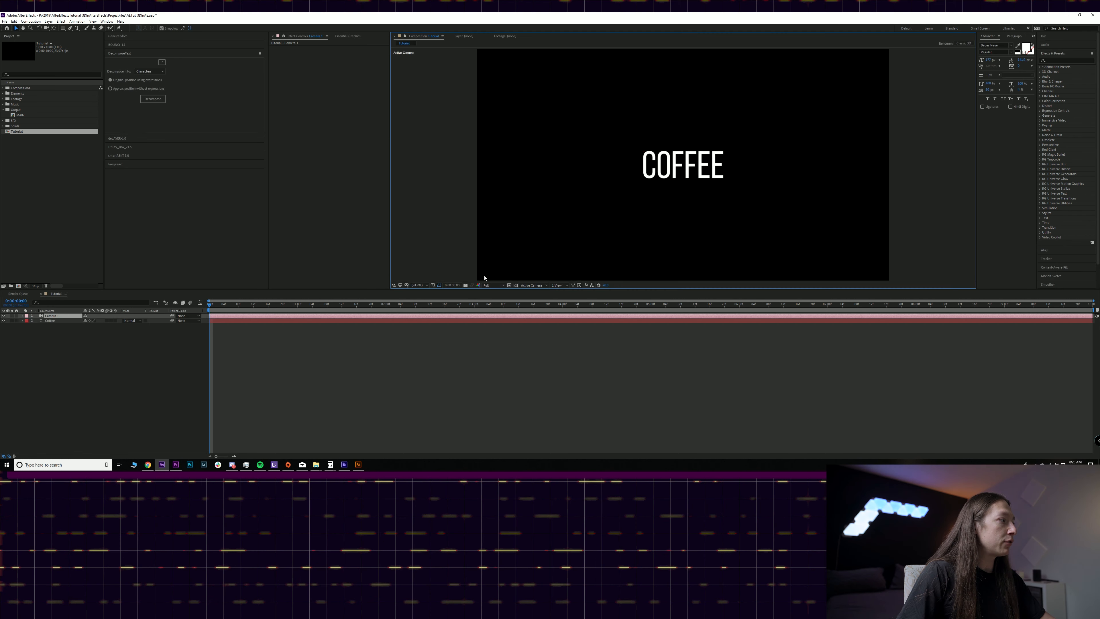
- Create an orbit null for the new camera layer
click(48, 22)
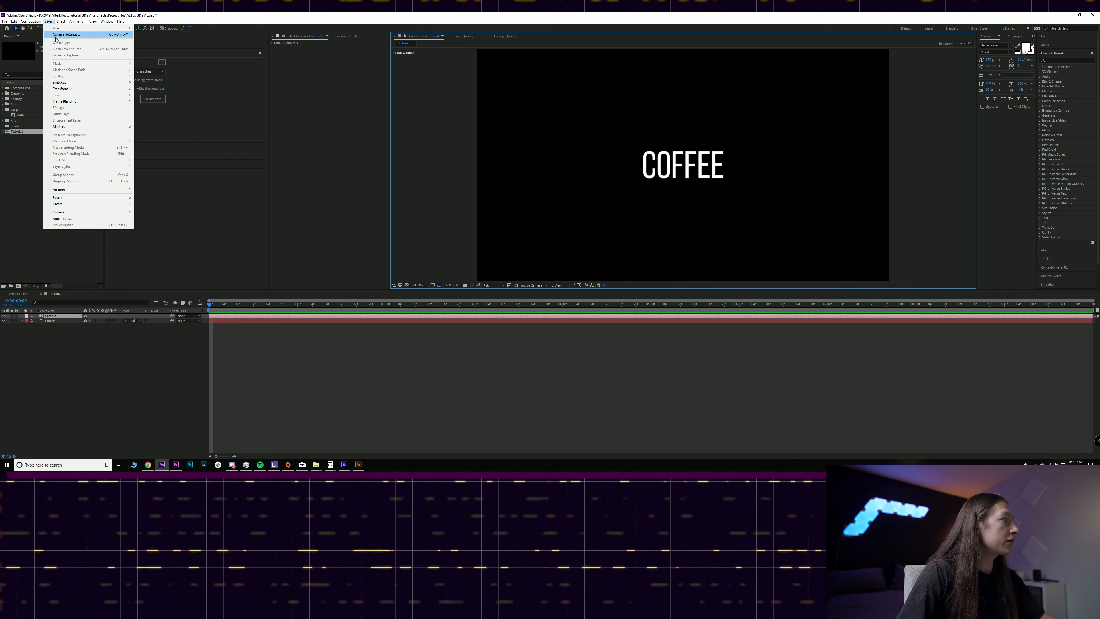
mouse_move(70, 212)
click(156, 219)
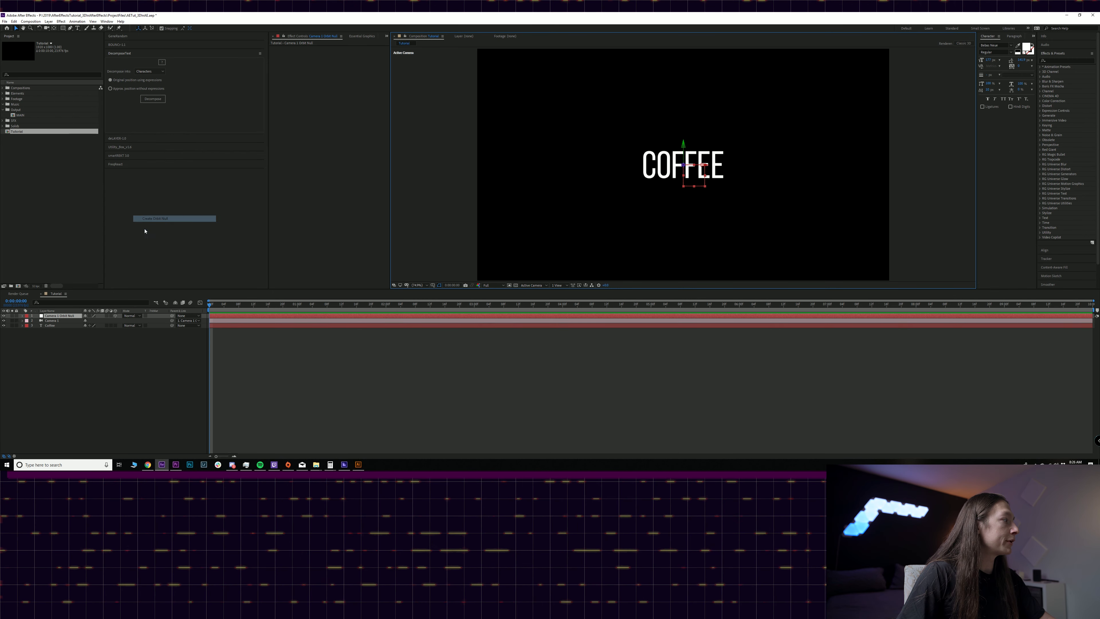
- Turn the Coffee text layer into a 3D layer
click(53, 321)
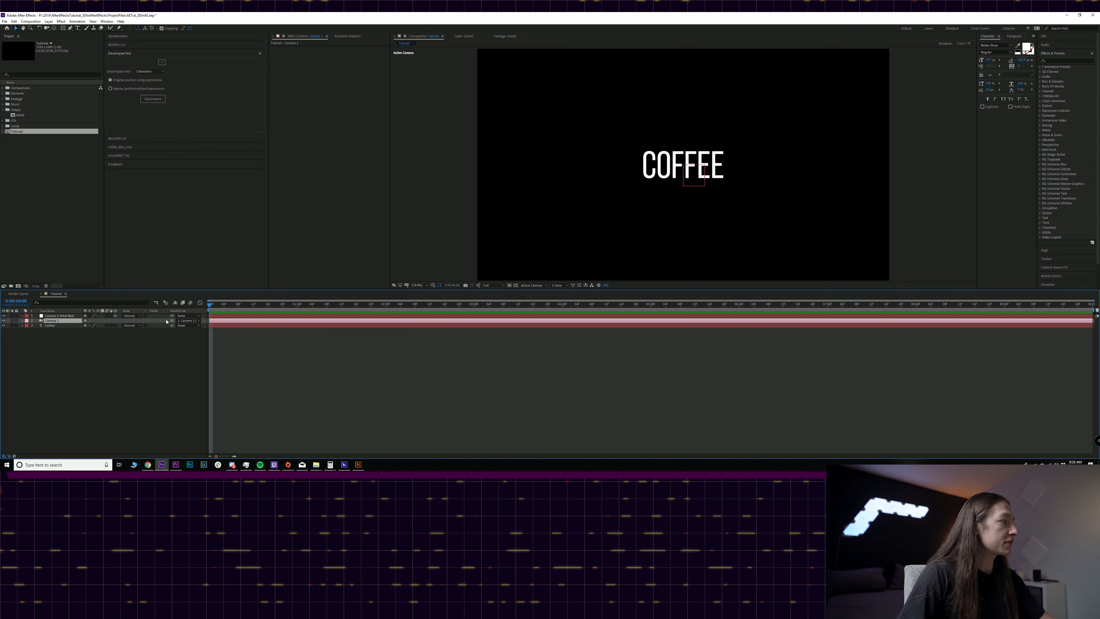
click(54, 326)
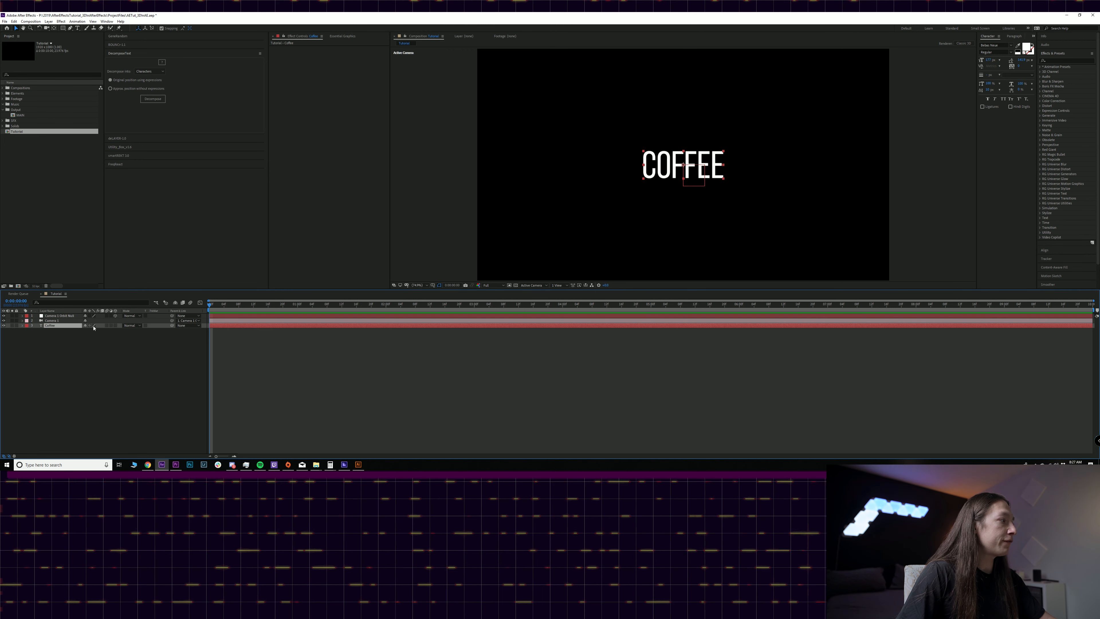
click(115, 325)
- Reveal the camera orbit null's rotation properties and tilt it slightly about the X axis
click(59, 316)
key(r)
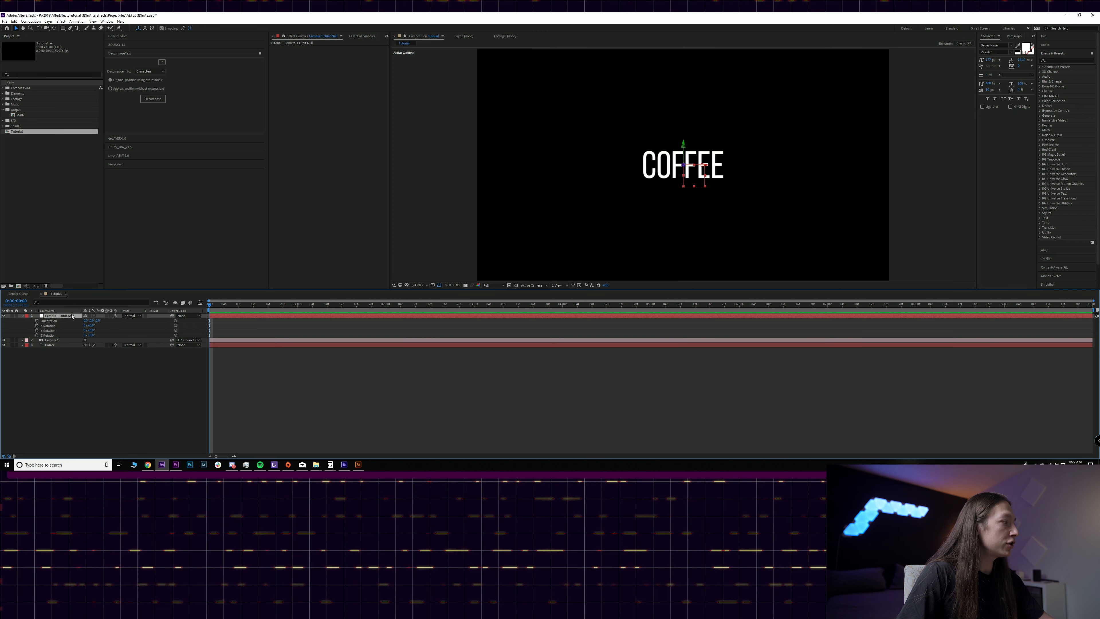
mouse_move(93, 332)
mouse_down()
mouse_move(111, 329)
mouse_move(71, 330)
mouse_move(101, 333)
mouse_up()
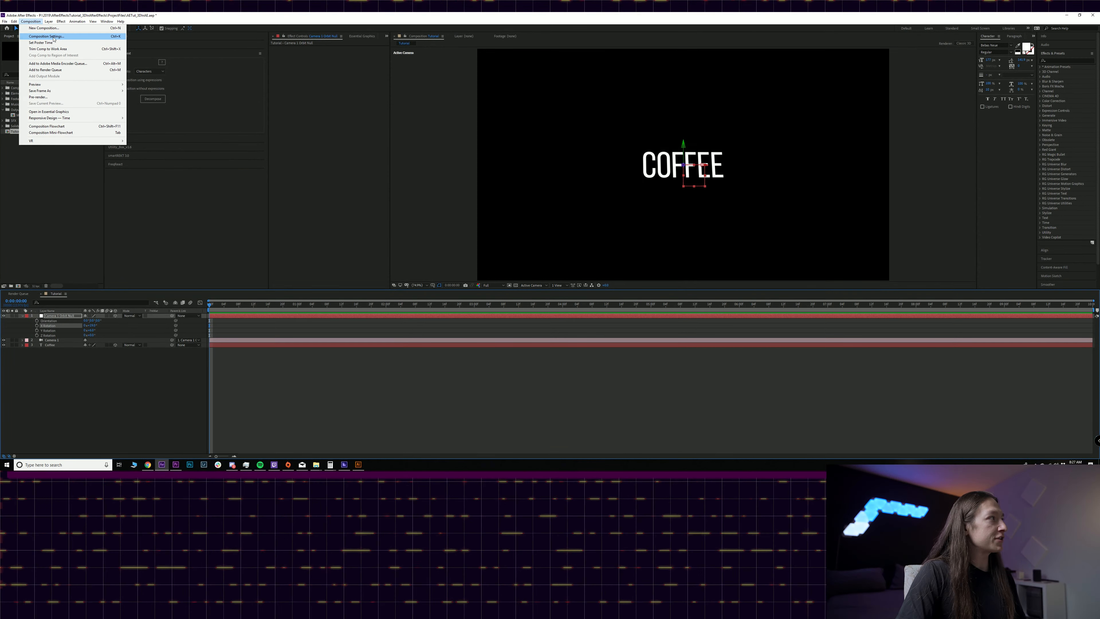
- Change the composition's 3D renderer to CINEMA 4D in its settings
click(48, 36)
click(206, 124)
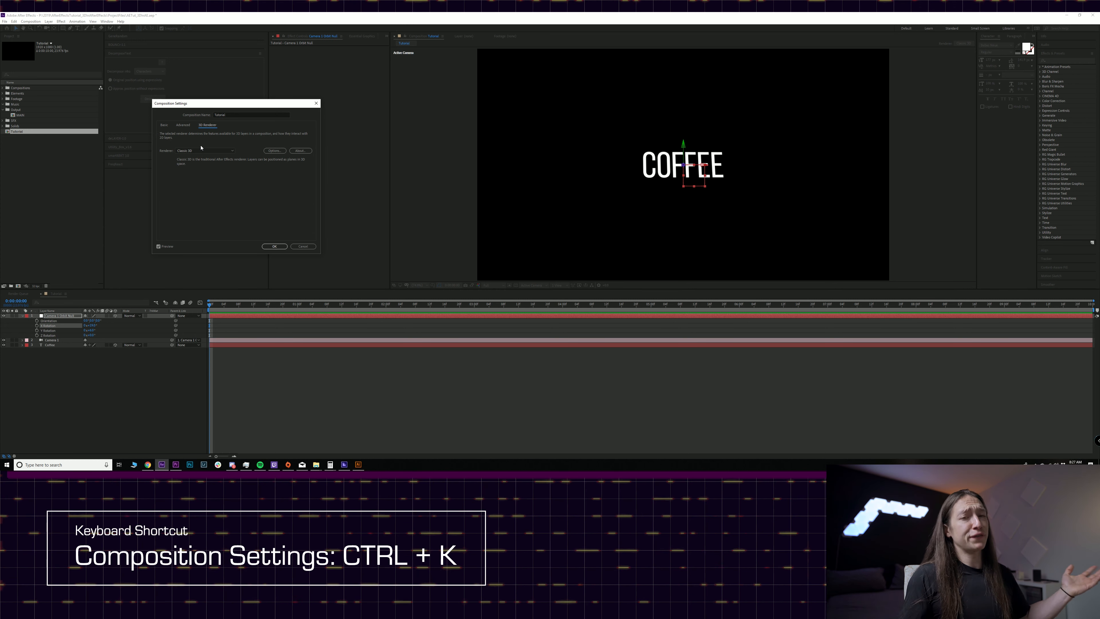
click(201, 151)
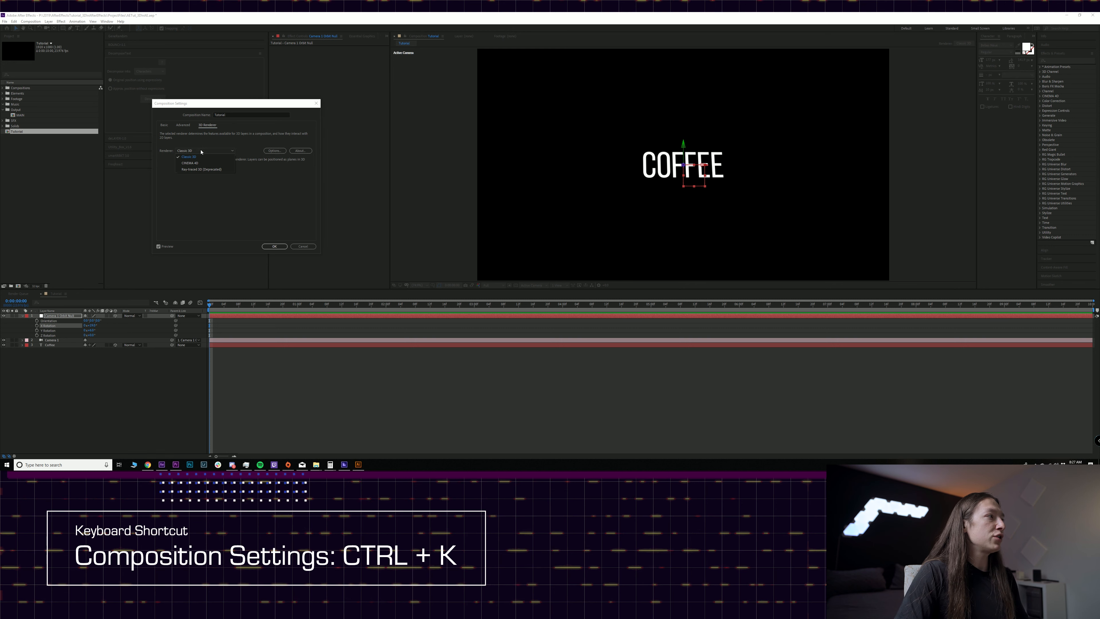
click(194, 164)
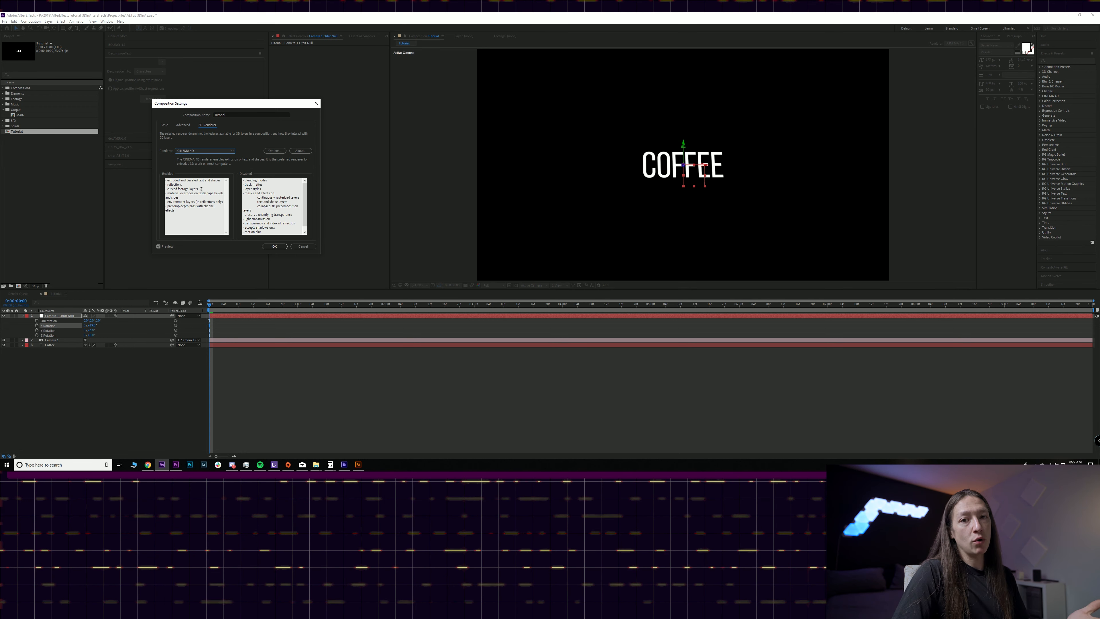
click(286, 246)
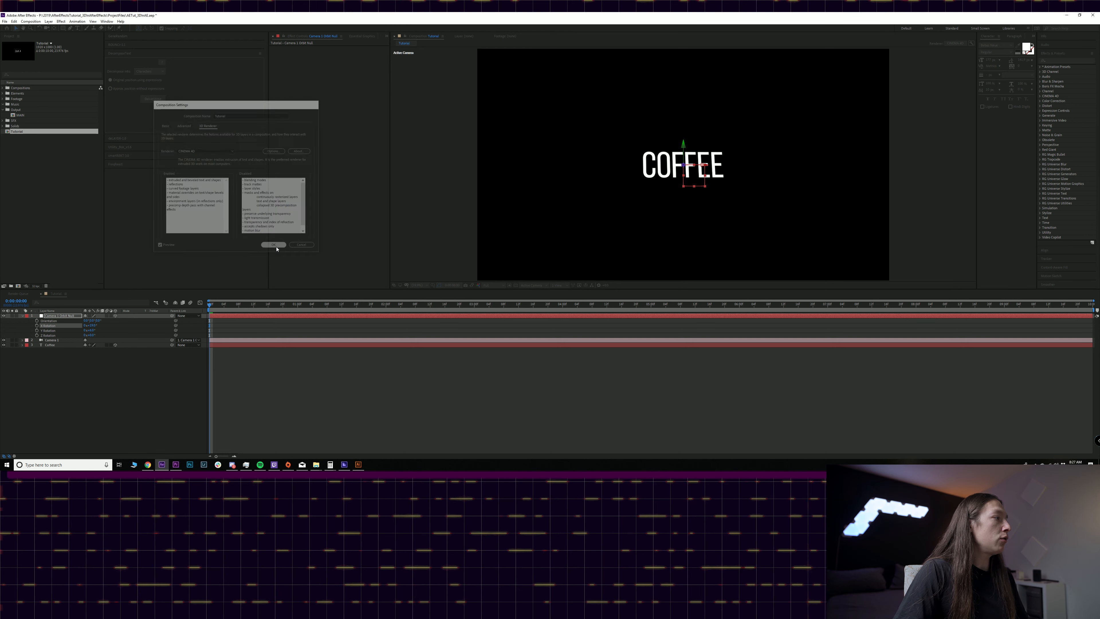
- Open the Coffee text layer's geometry options and increase its extrusion depth to give the letters thickness
click(69, 359)
click(43, 345)
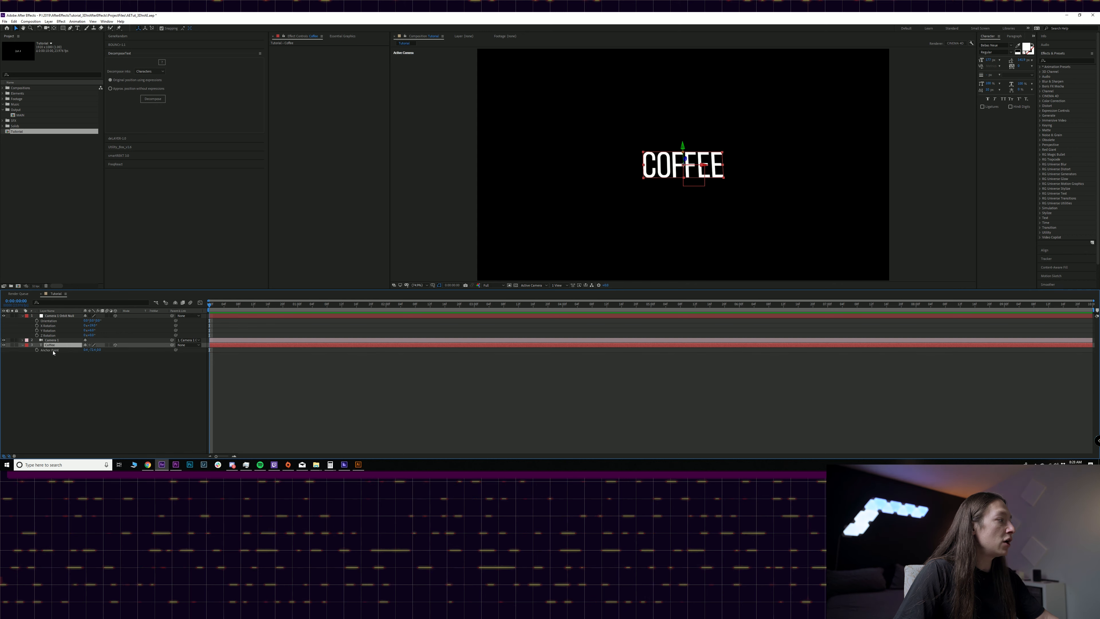
key(a)
click(45, 350)
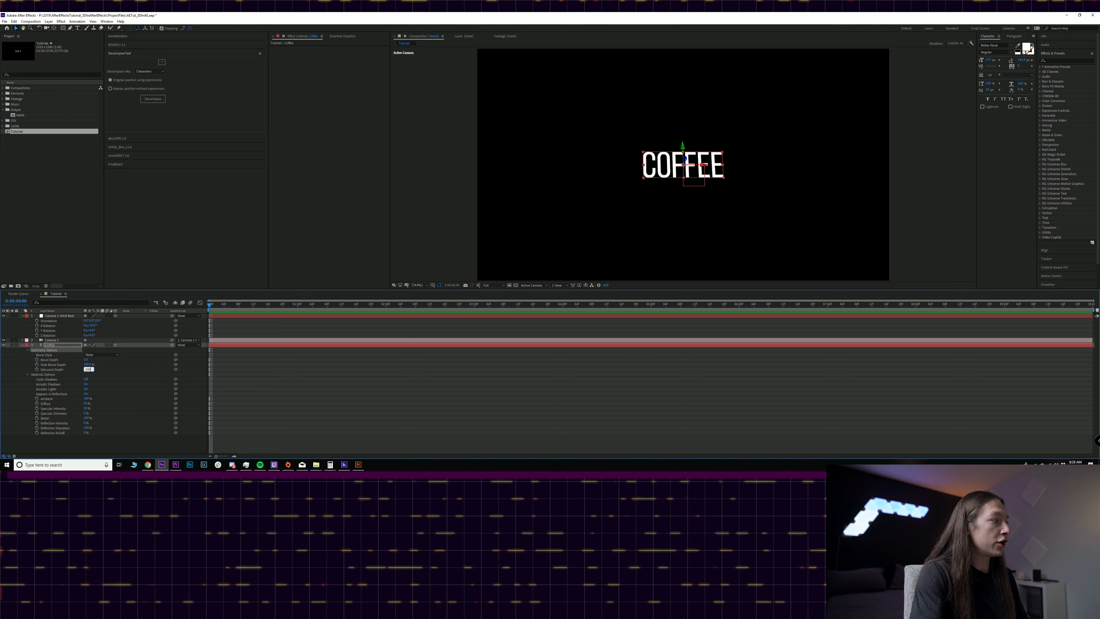
key(Return)
- Set the Coffee text layer's bevel style to Angular
click(99, 355)
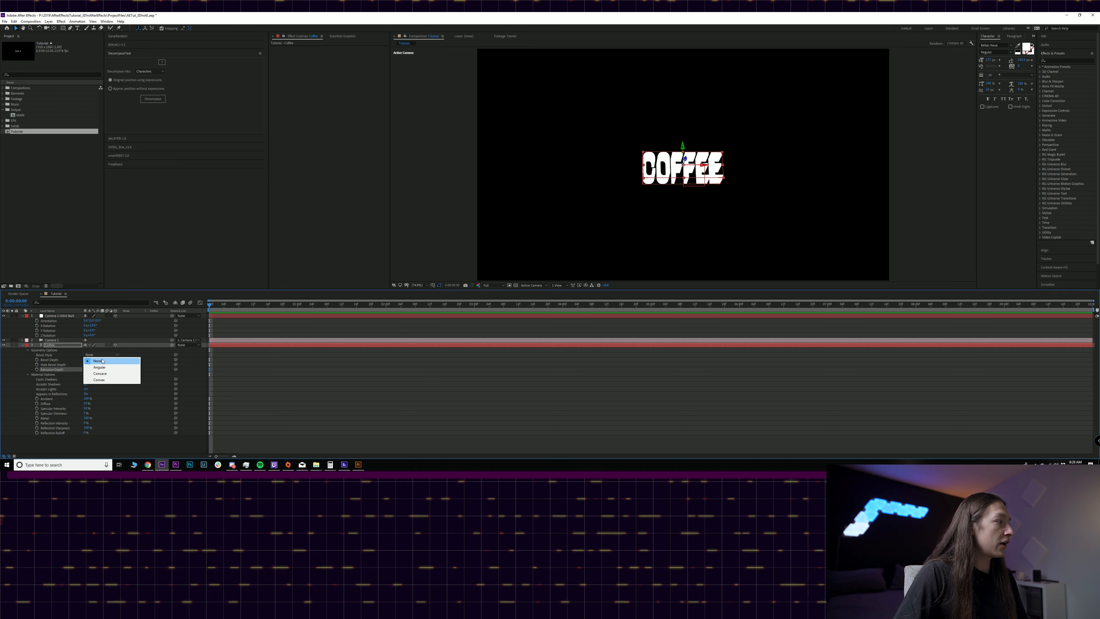
click(97, 368)
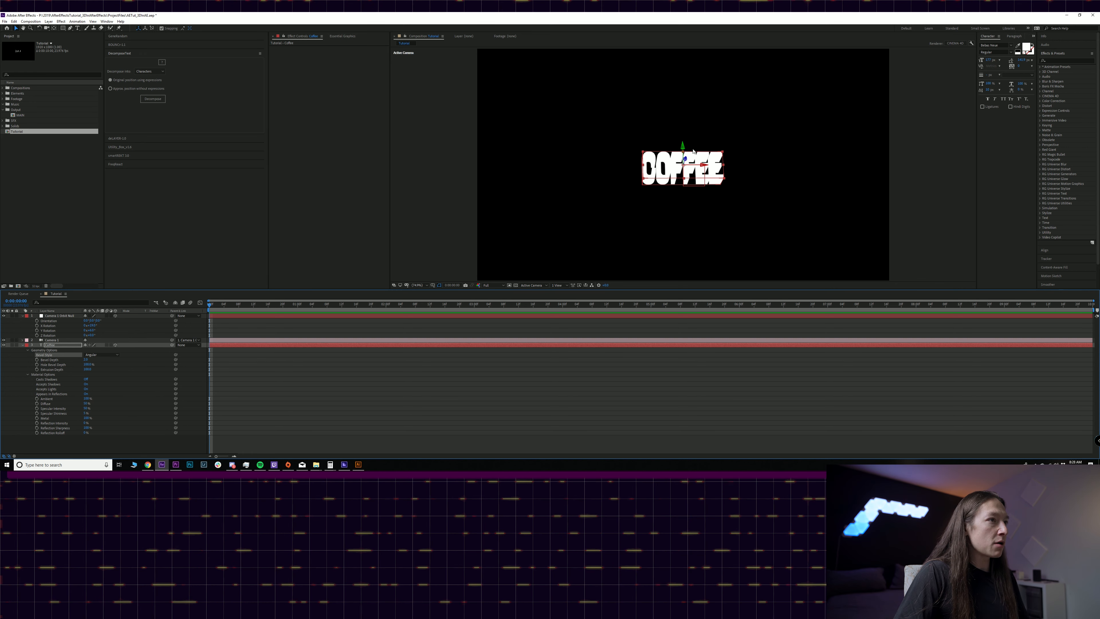
click(508, 407)
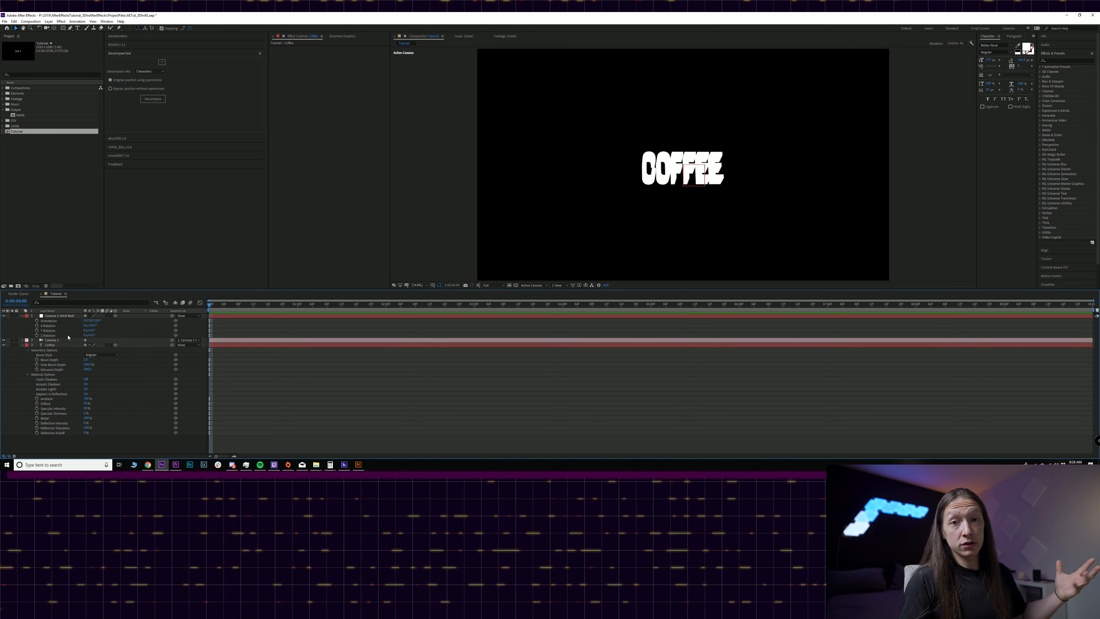
- Reset the X, Y and Z rotation of the camera orbit null
click(48, 325)
shift+click(47, 336)
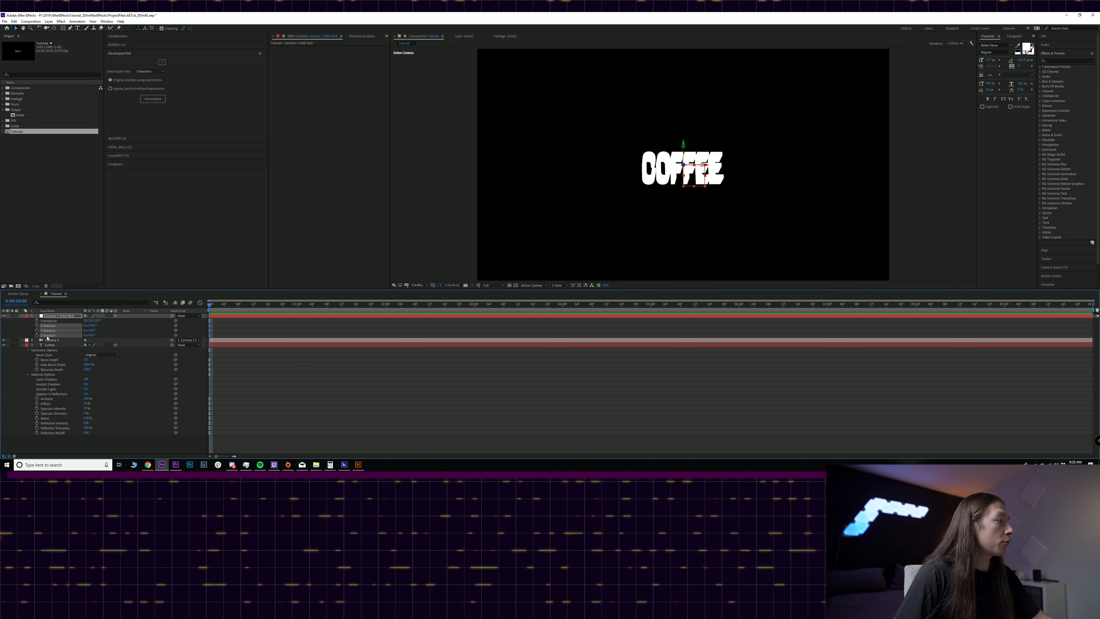
right_click(47, 336)
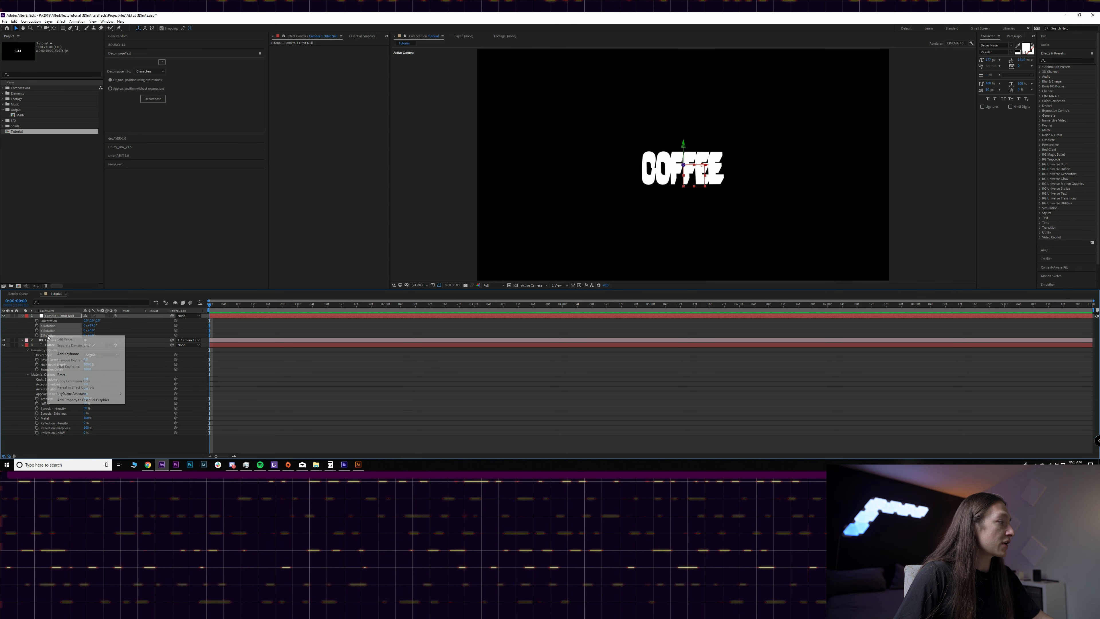
click(75, 377)
click(265, 405)
- Scale the Coffee text layer up uniformly to roughly double its size
click(56, 346)
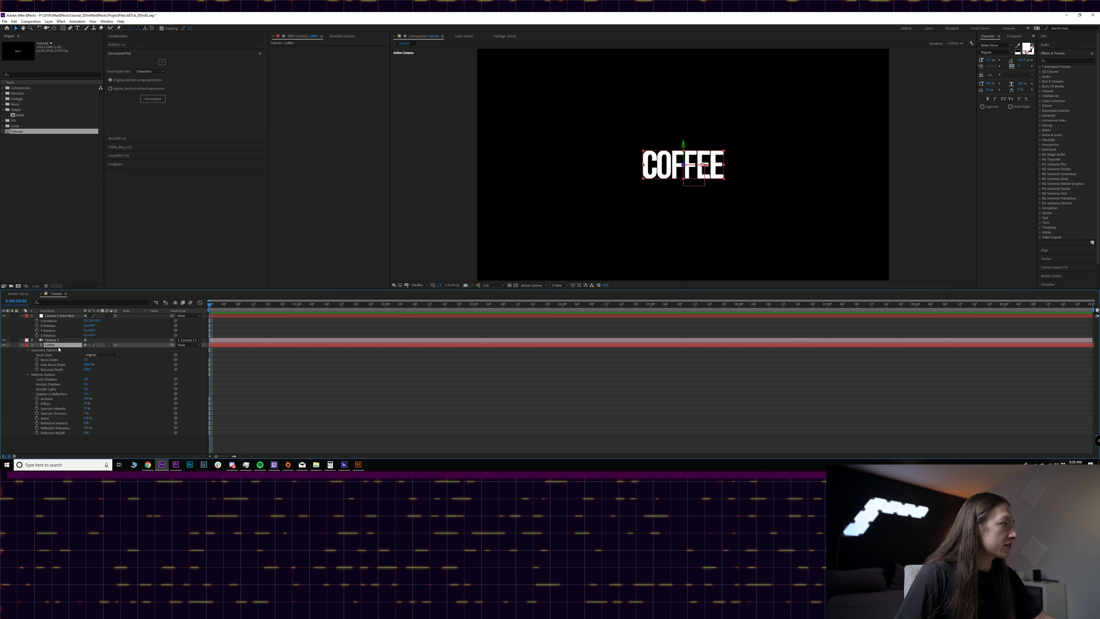
key(s)
drag(93, 354, 126, 354)
click(337, 419)
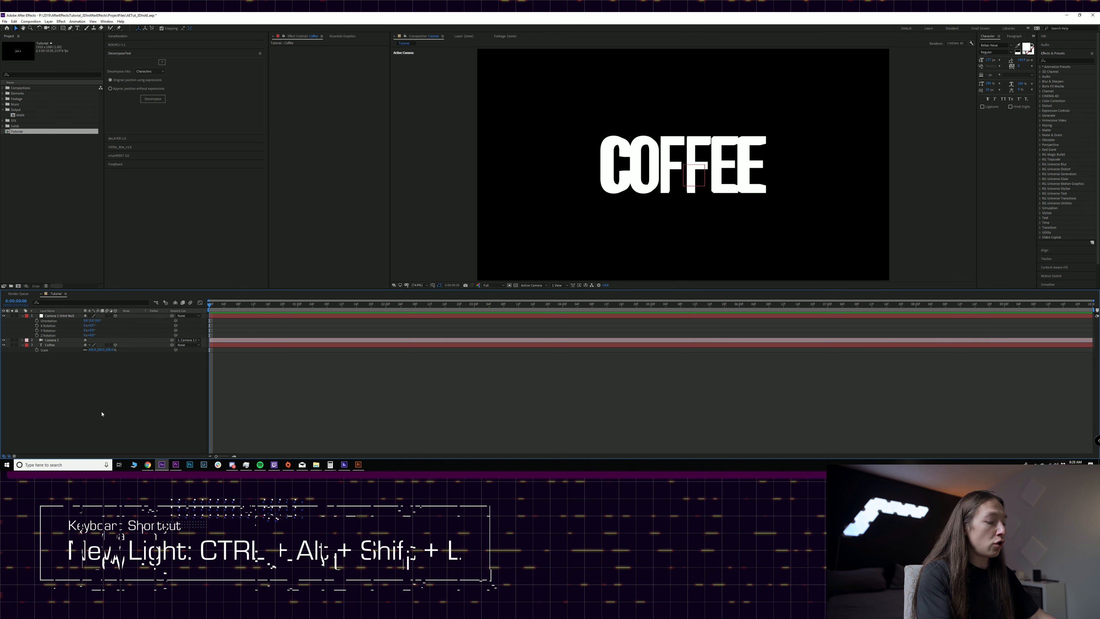
- Add a white point light named Key without shadow casting
key(ctrl+alt+shift+l)
text(Key)
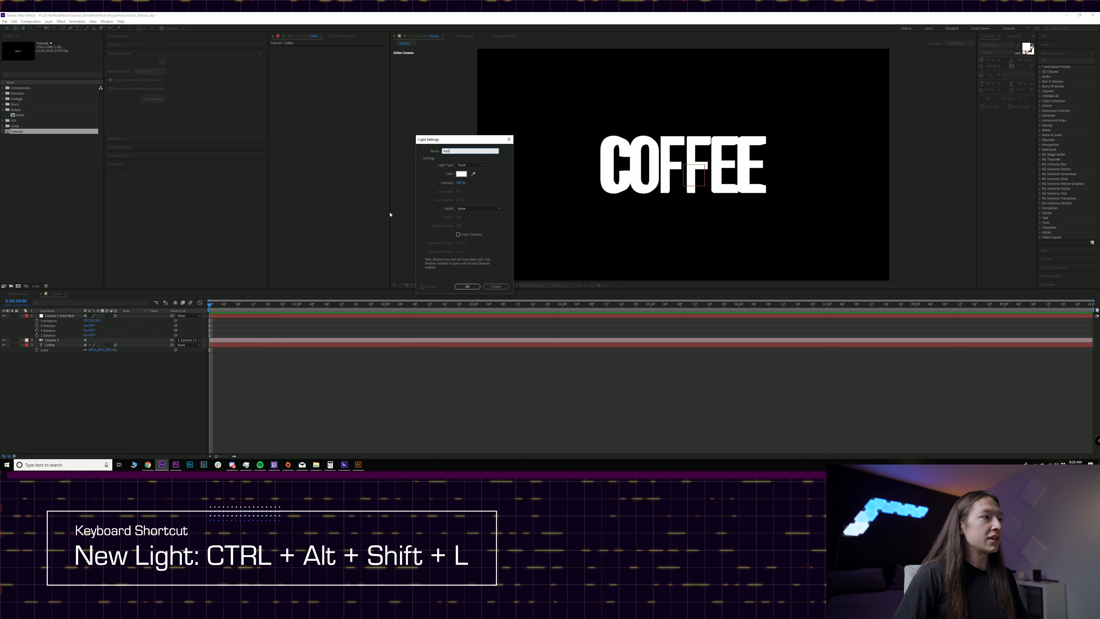
click(464, 286)
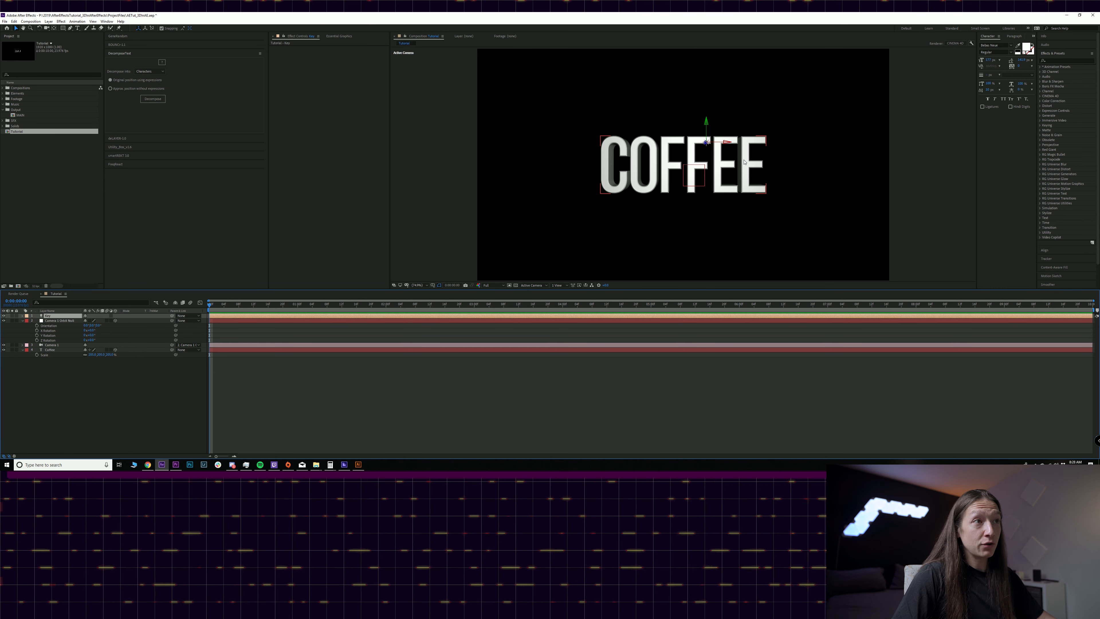
- Move the Key light along its X and Y axes until it sits above and to the right of the COFFEE text
drag(716, 144, 758, 146)
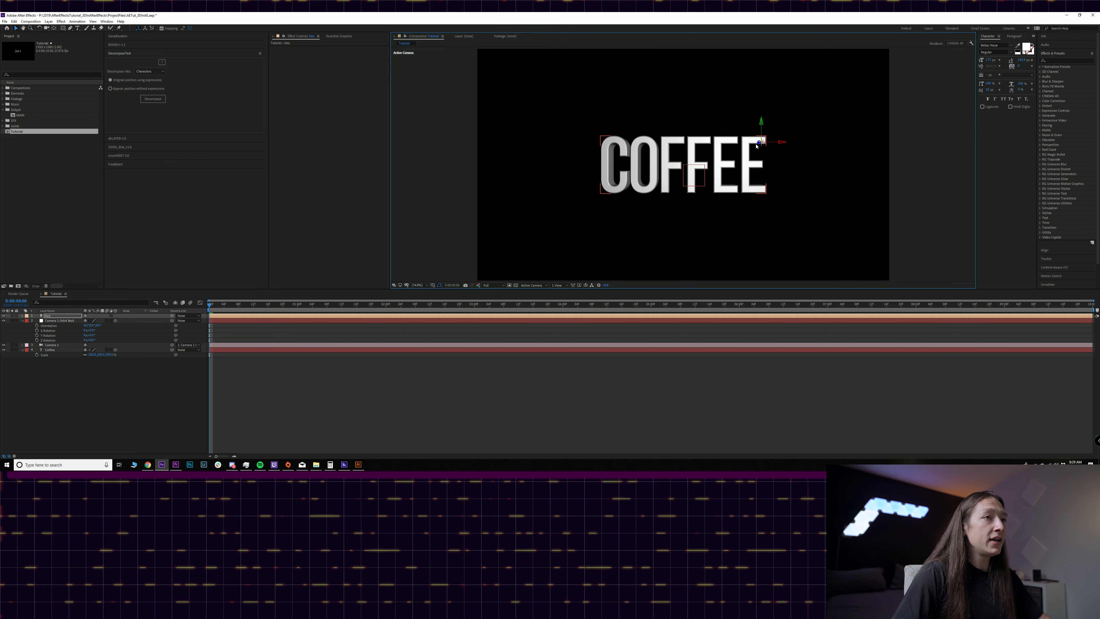
click(745, 163)
click(65, 316)
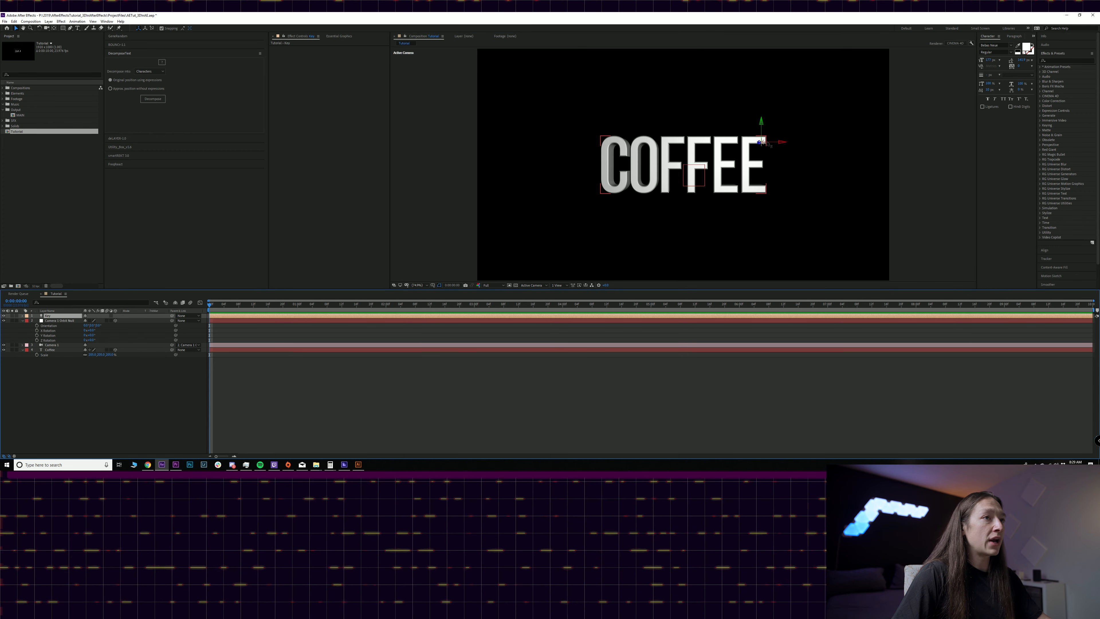
drag(774, 143, 803, 147)
click(804, 129)
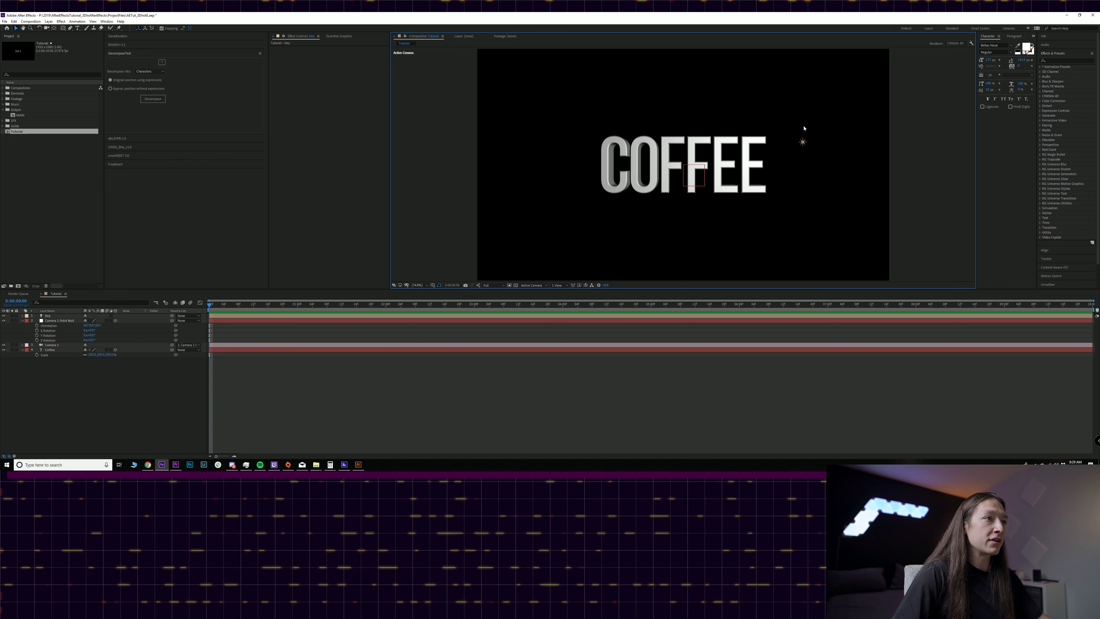
click(802, 143)
drag(803, 130, 803, 73)
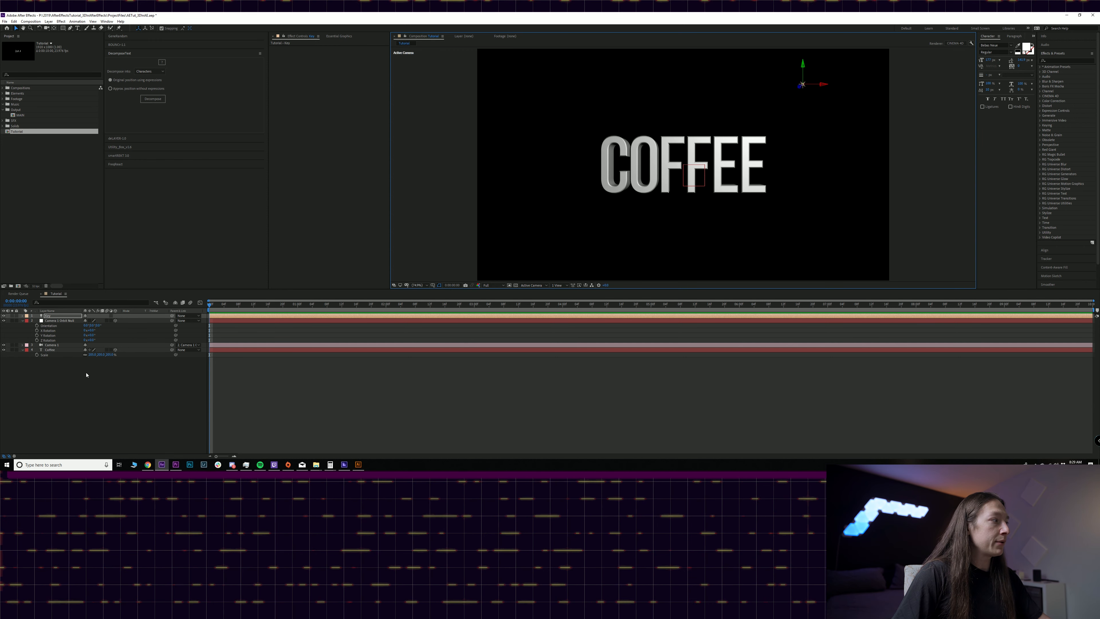
click(59, 380)
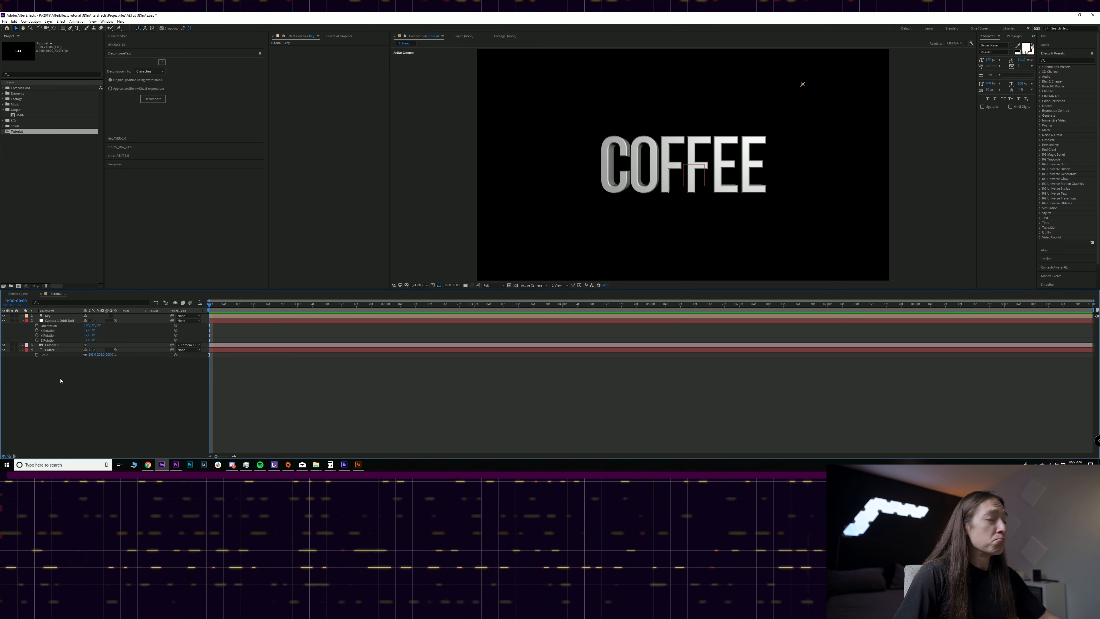
- Duplicate the Key light and place the copy at a Z position of 300, slightly further left along its X axis
click(58, 316)
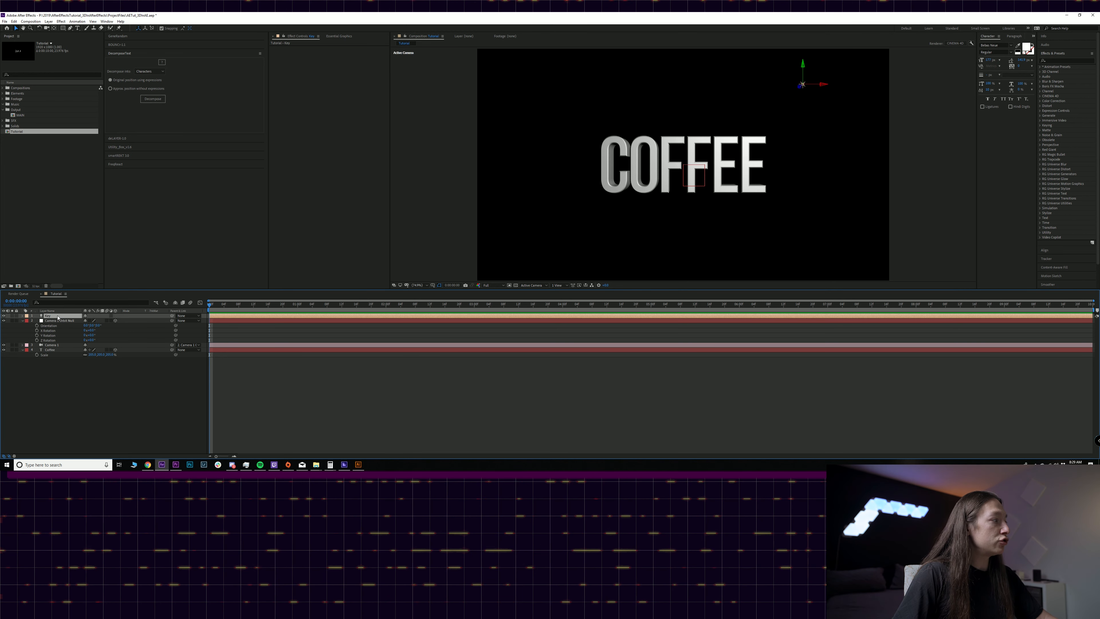
key(ctrl+d)
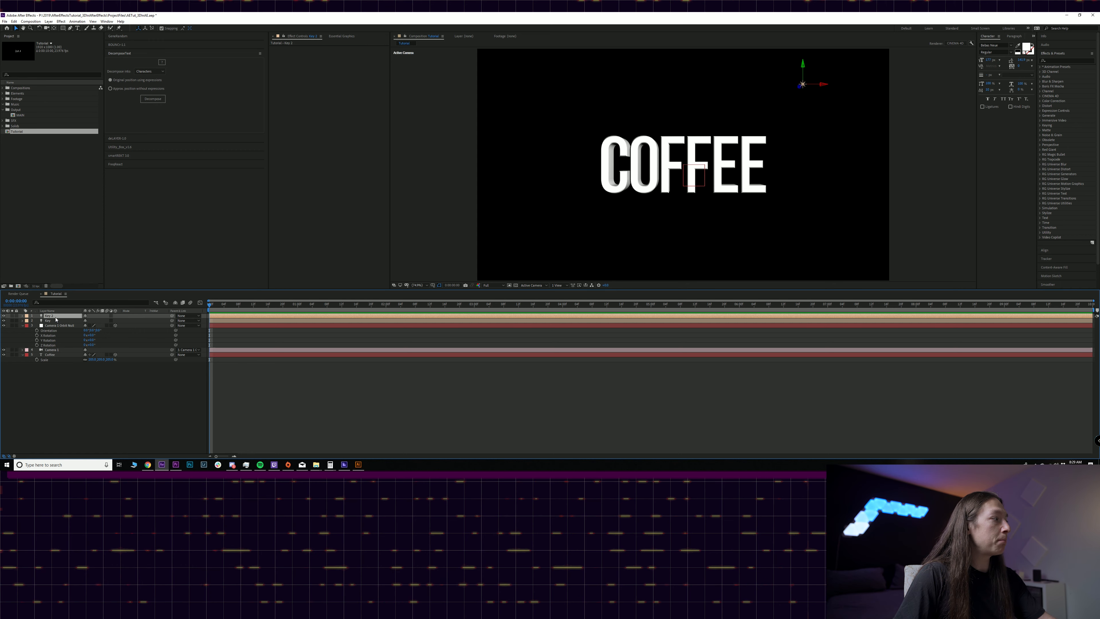
key(p)
click(105, 321)
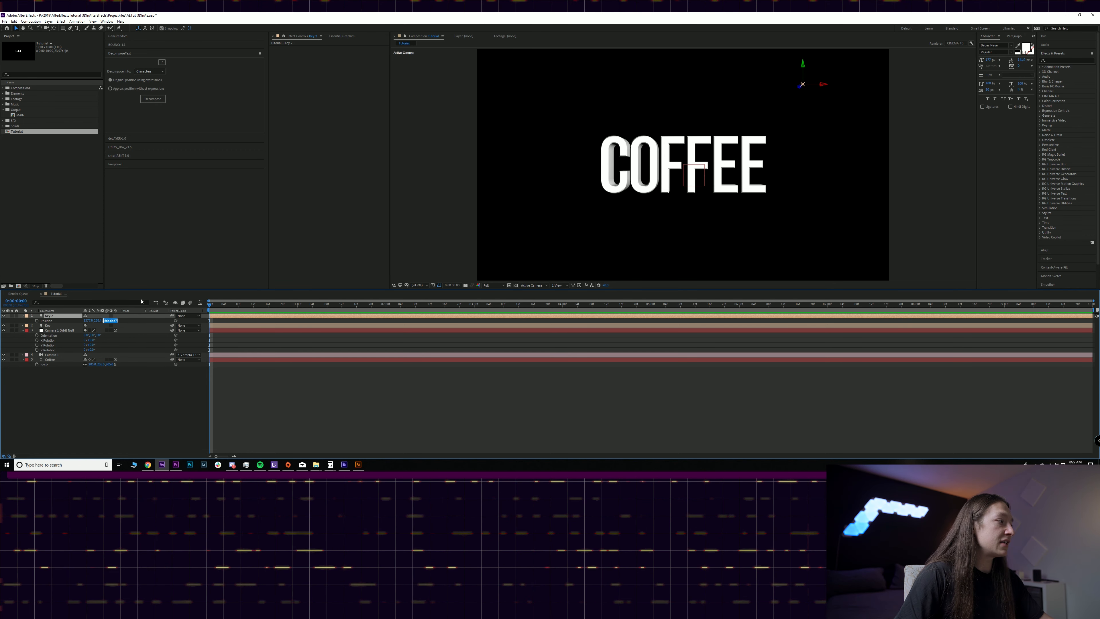
text(300)
key(Return)
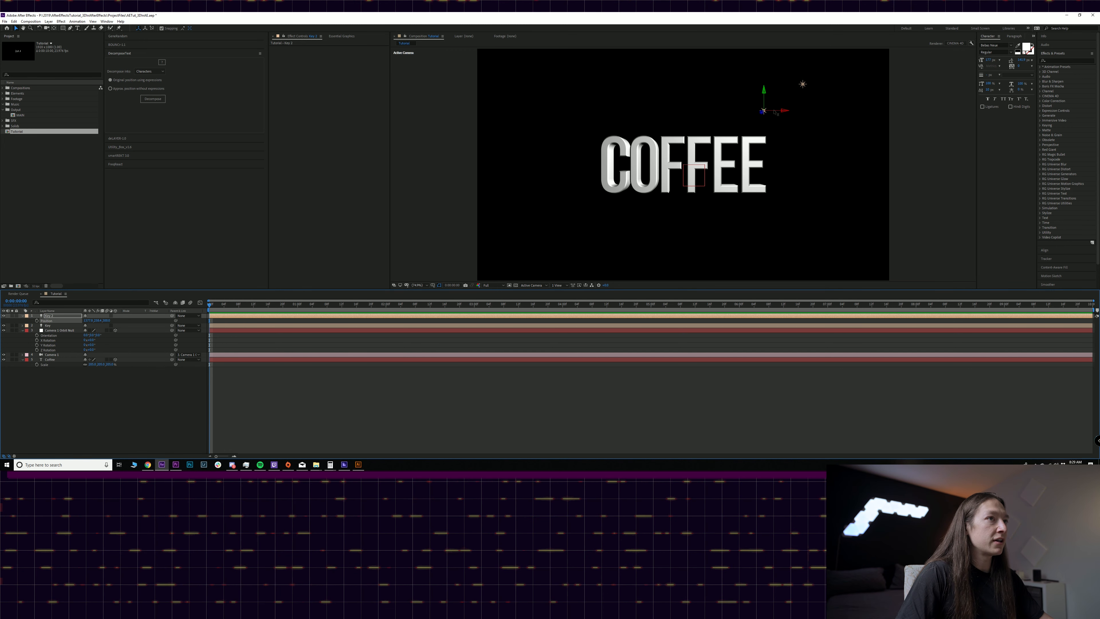
drag(776, 113, 754, 127)
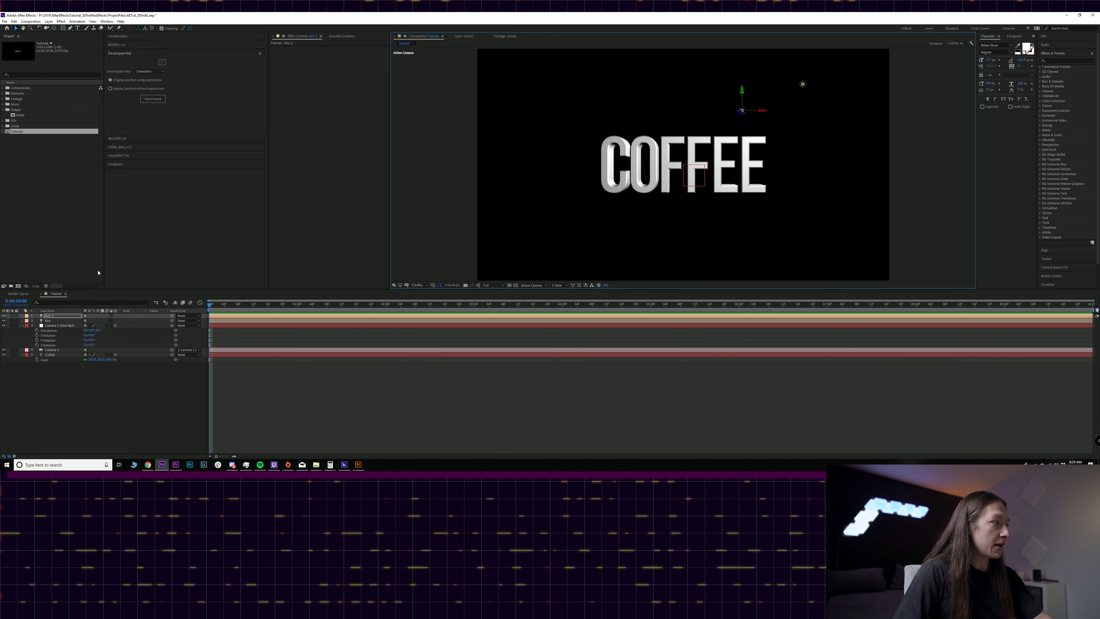
- Animate the duplicated light's position from the start to one second, moving it left across the text, and preview it
click(37, 321)
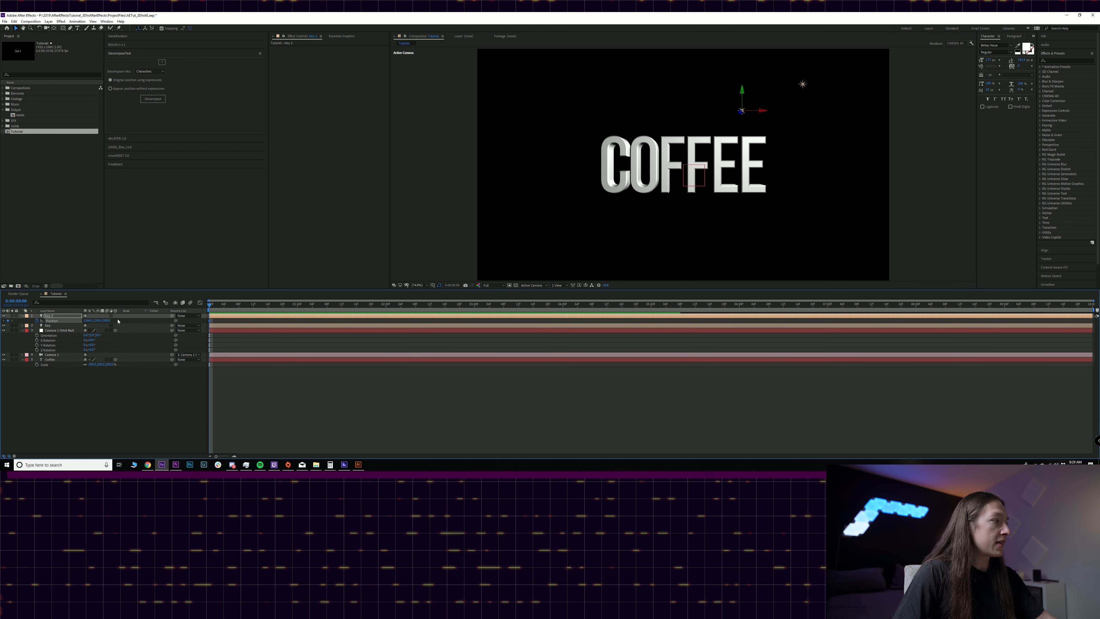
drag(210, 304, 298, 309)
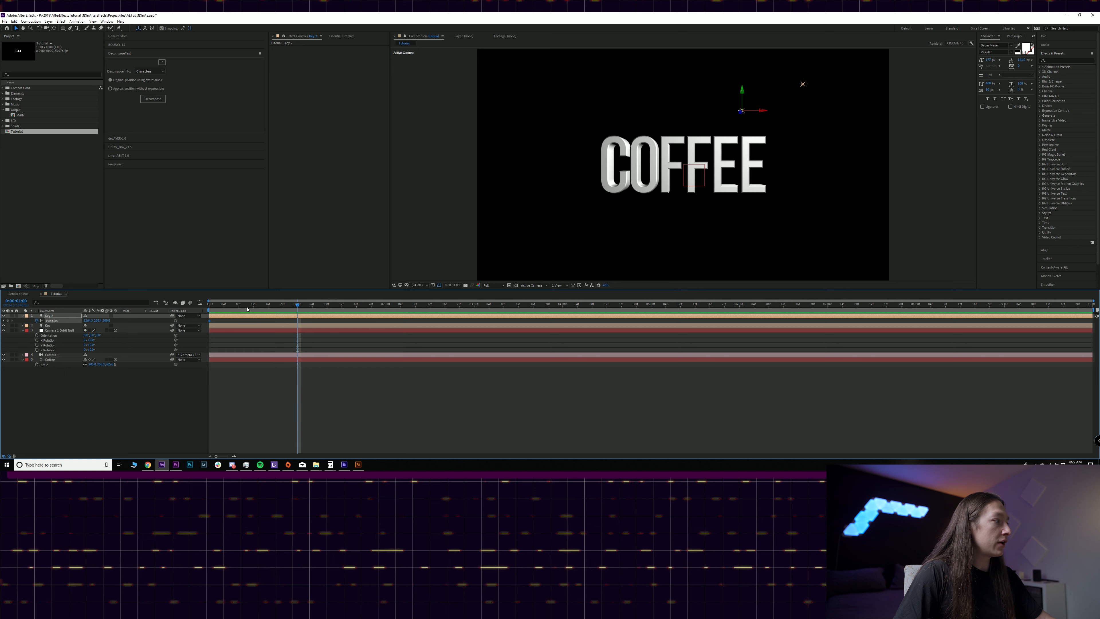
drag(88, 321, 63, 321)
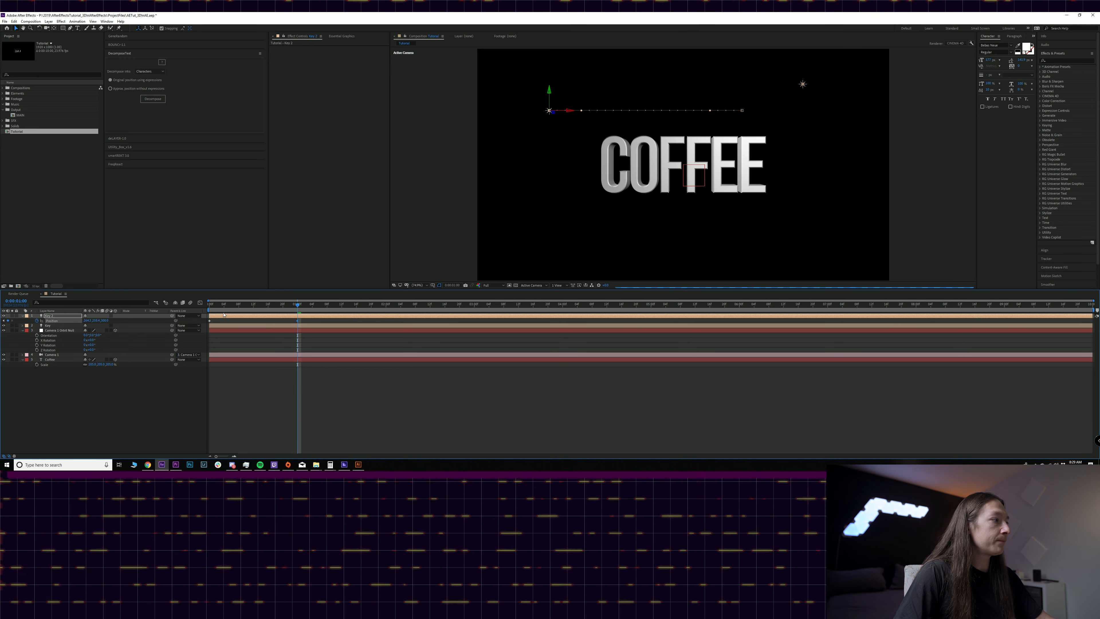
key(Home)
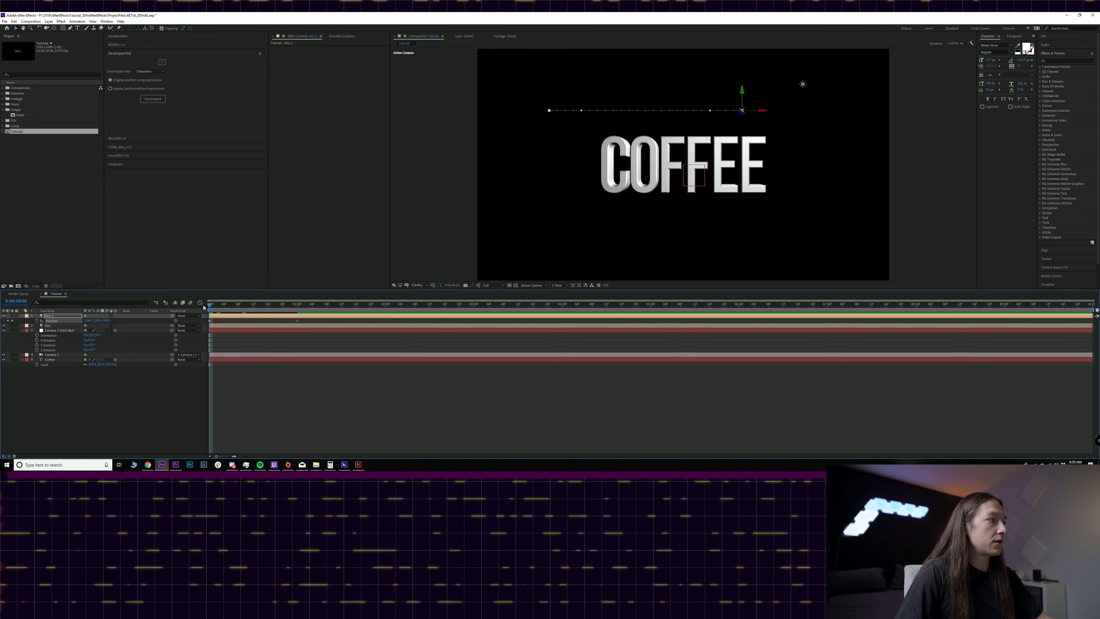
key(space)
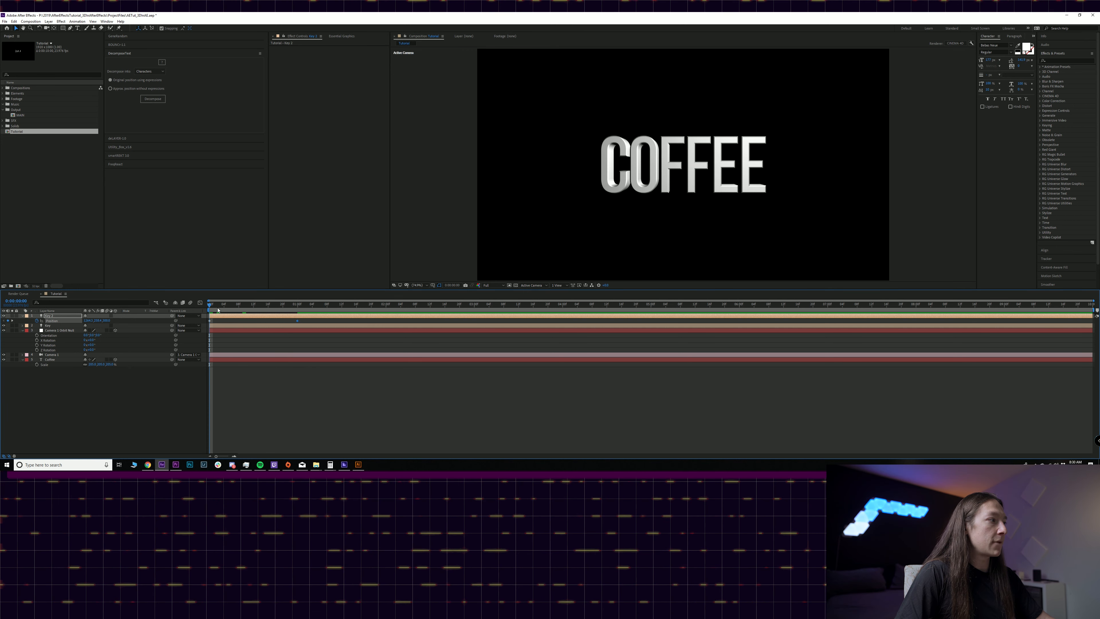